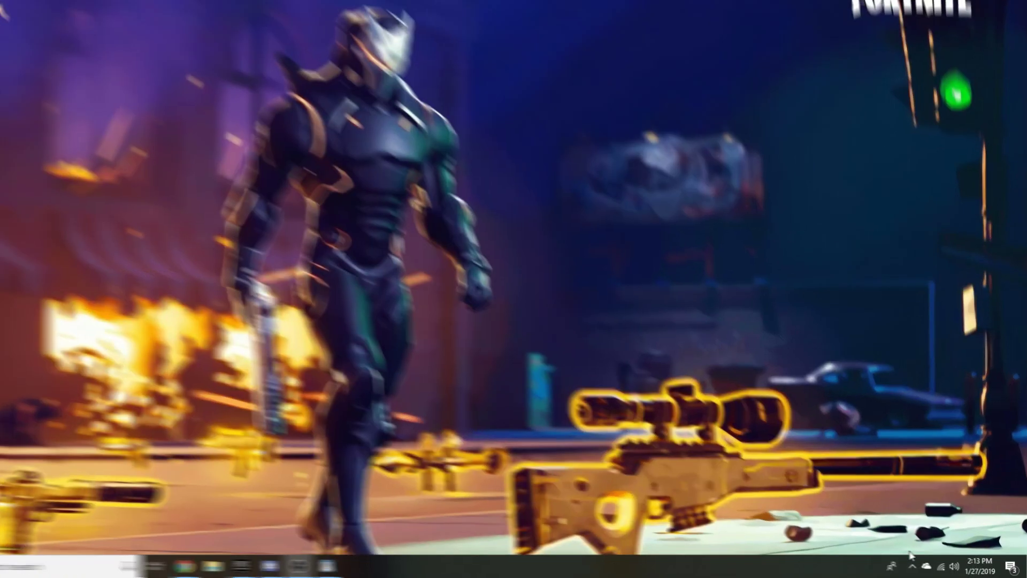
Step: Reveal the hidden notification-area icons on the taskbar
click(920, 567)
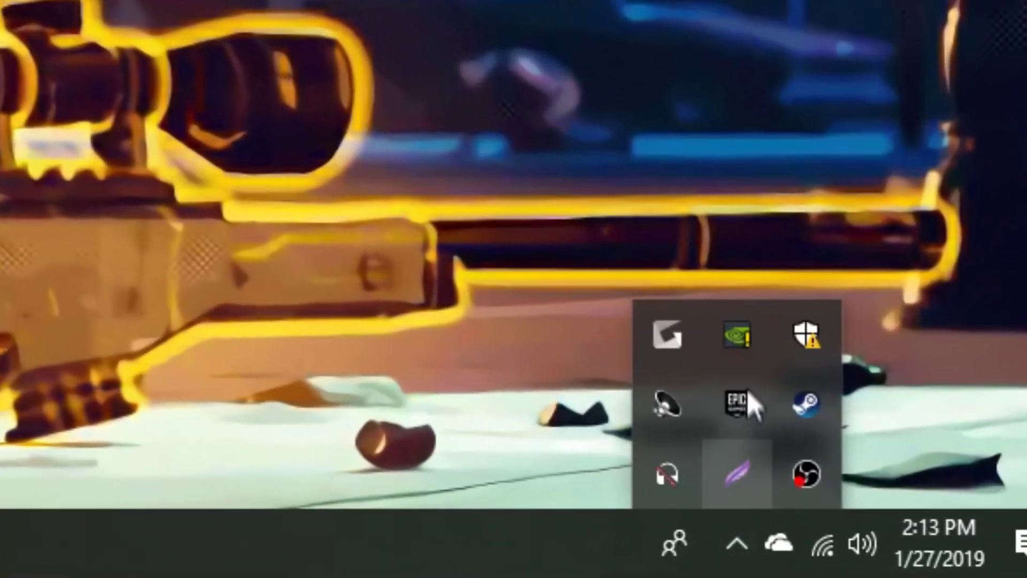
Step: Launch NVIDIA Control Panel from the tray and show the VG248's custom resolutions list
right_click(919, 505)
click(778, 378)
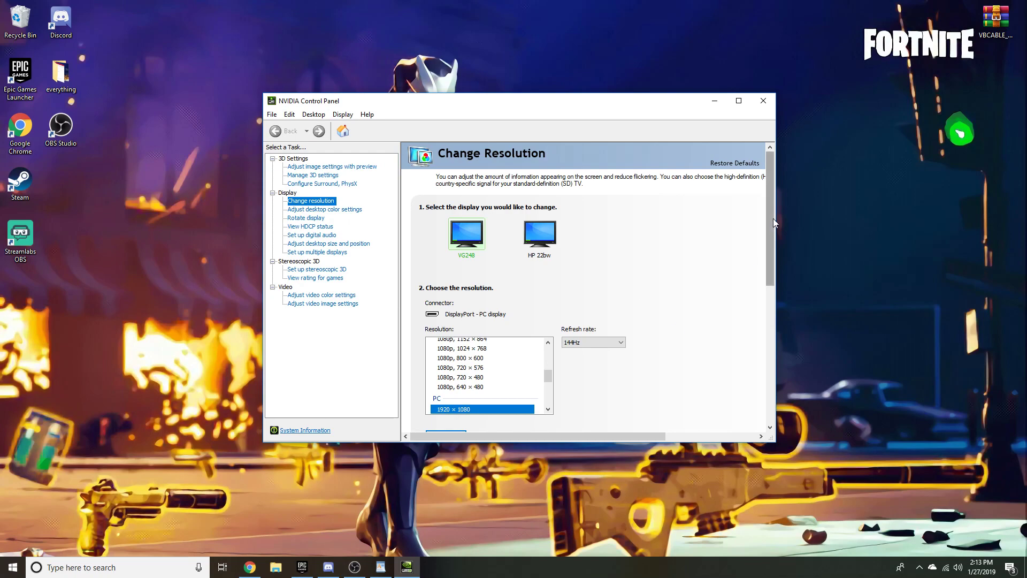
drag(772, 218, 772, 246)
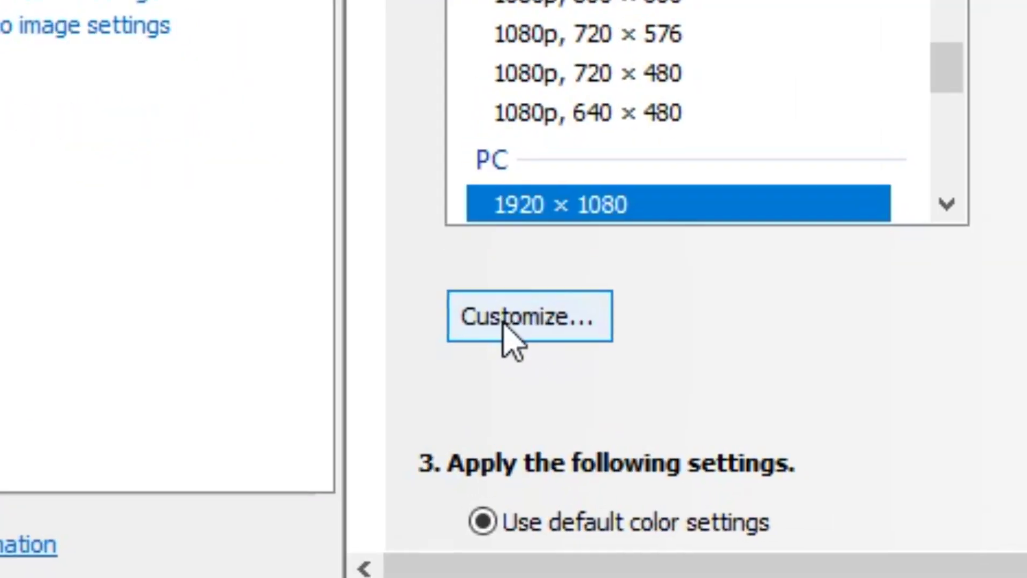
click(440, 376)
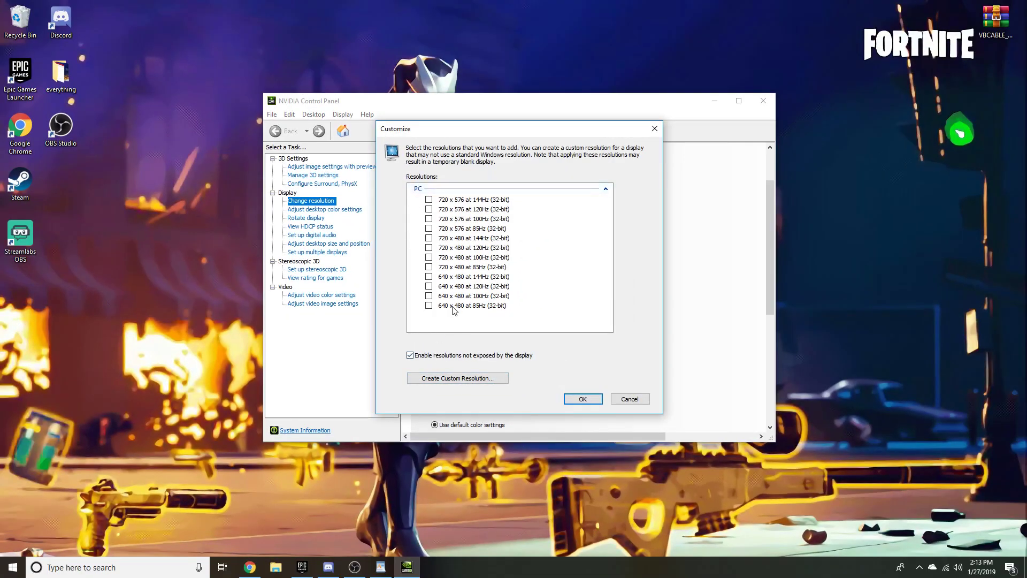
Step: Create a custom resolution with 1440 horizontal pixels and 1080 vertical lines
click(453, 378)
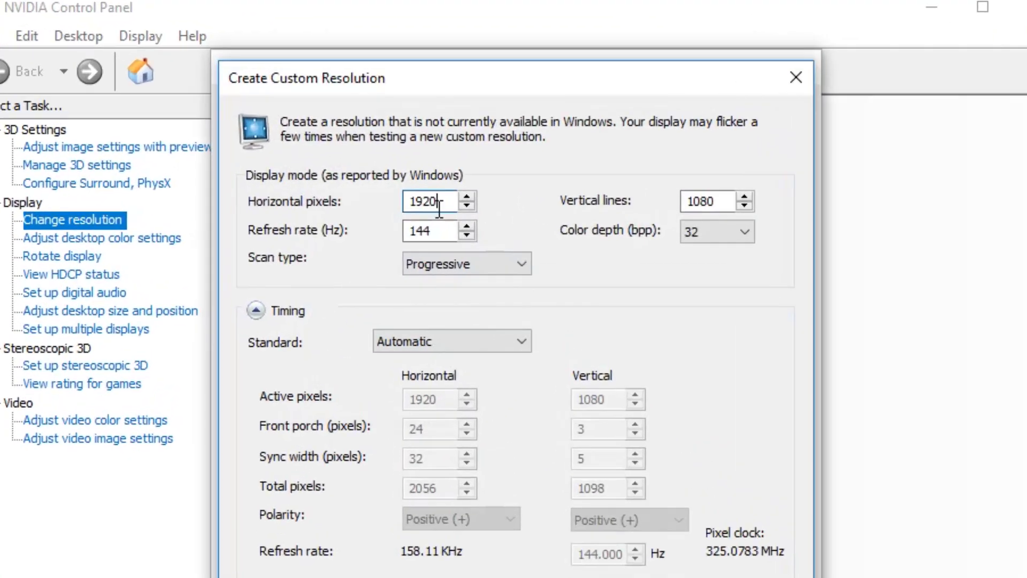
drag(485, 196, 473, 196)
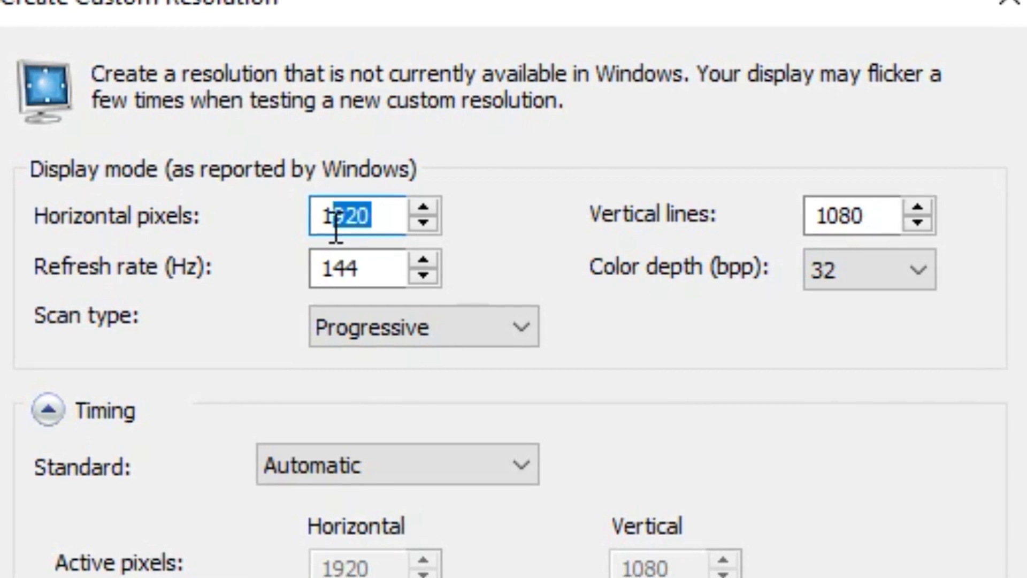
text(440)
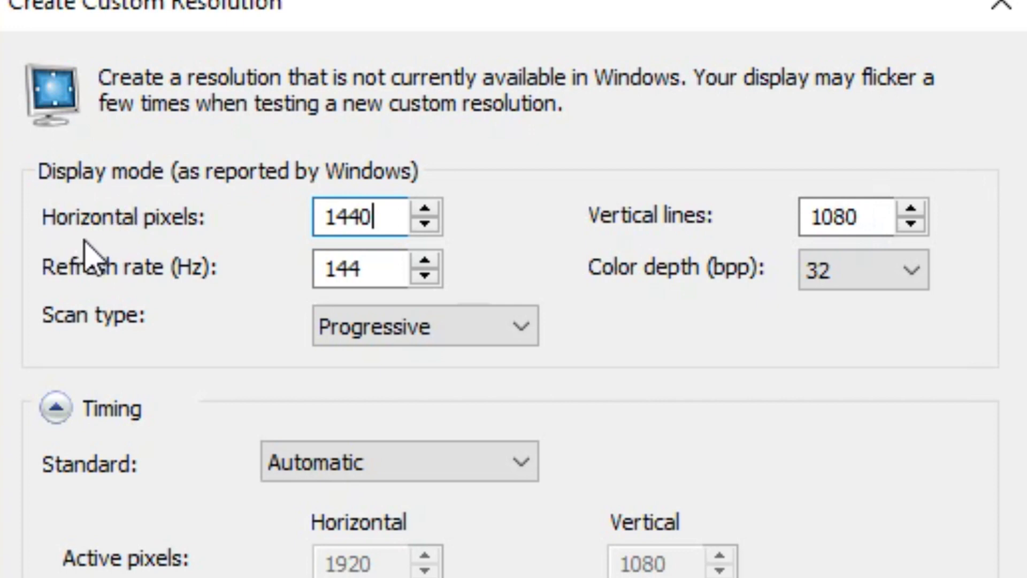
drag(377, 232, 321, 218)
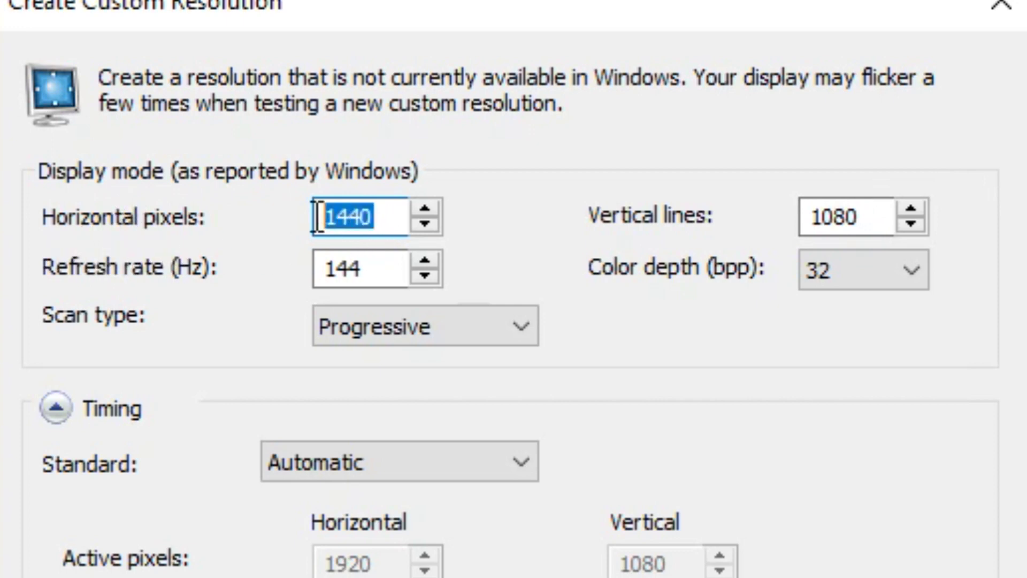
double_click(879, 218)
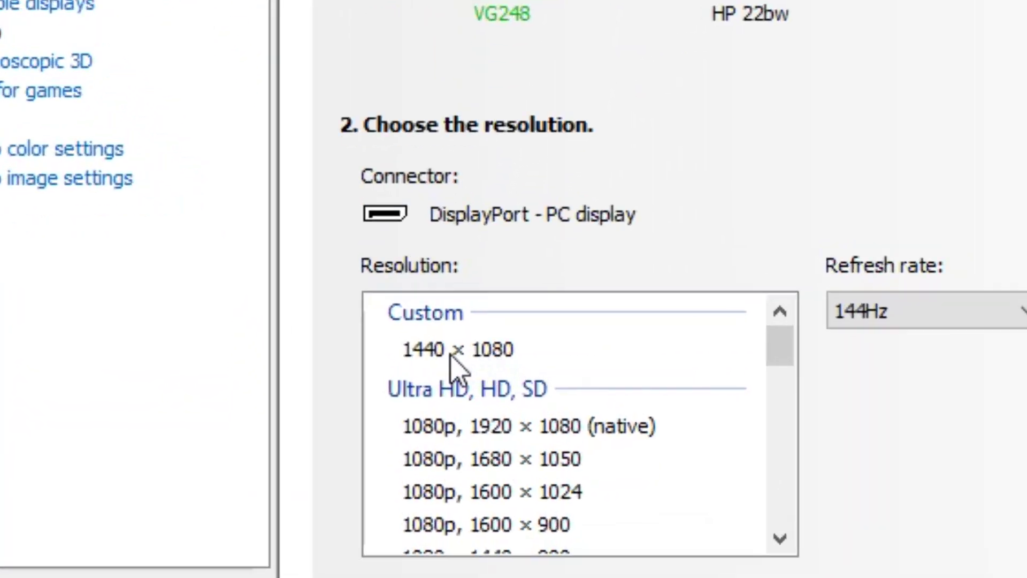
Step: Apply and keep the custom 1440 × 1080 resolution, then close NVIDIA Control Panel
click(450, 353)
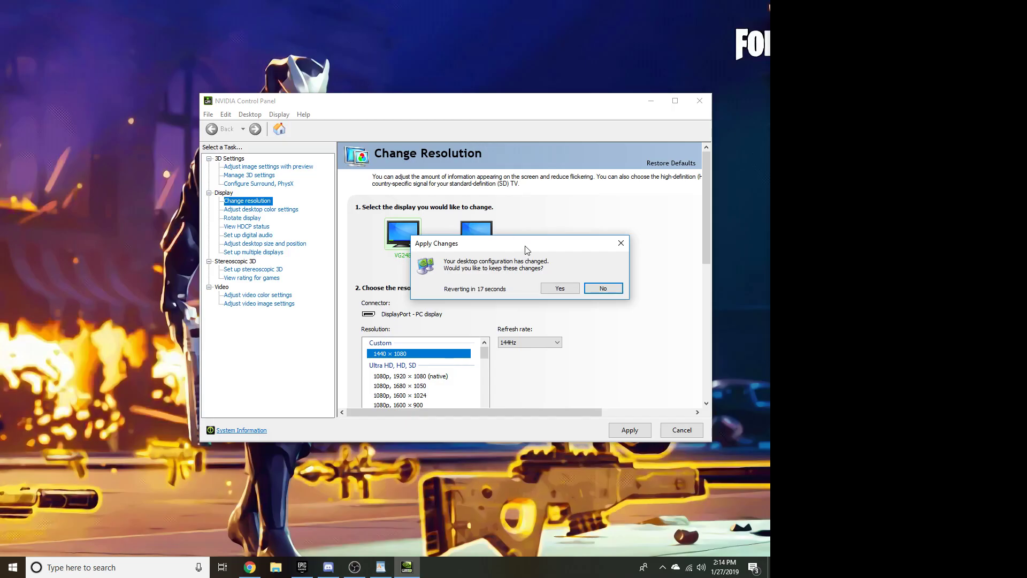
click(558, 290)
scroll(621, 316, down, 5)
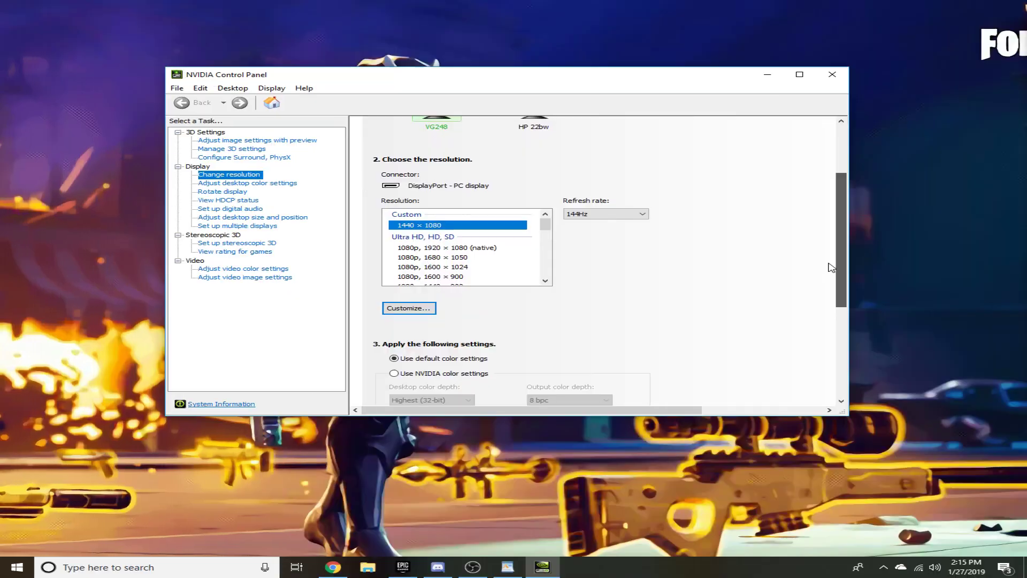
click(832, 74)
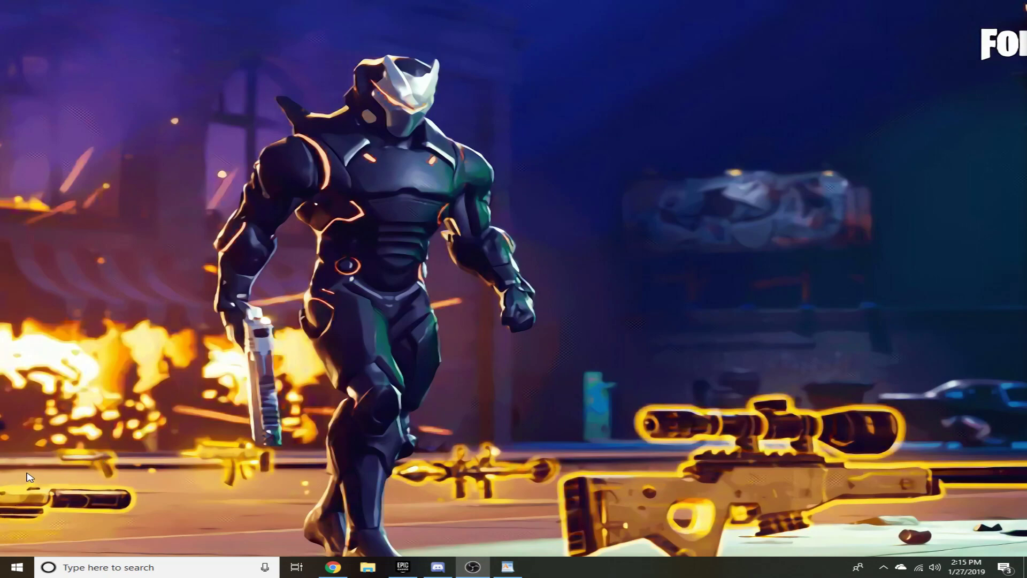
Step: Reach the AppData\Local folder in File Explorer through a %appdata% search
click(16, 567)
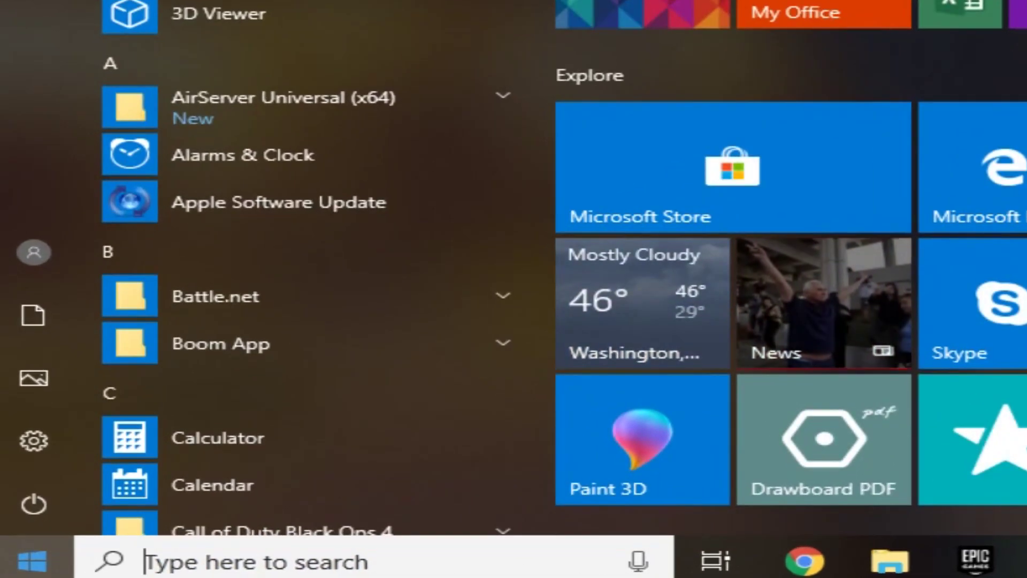
text(%a)
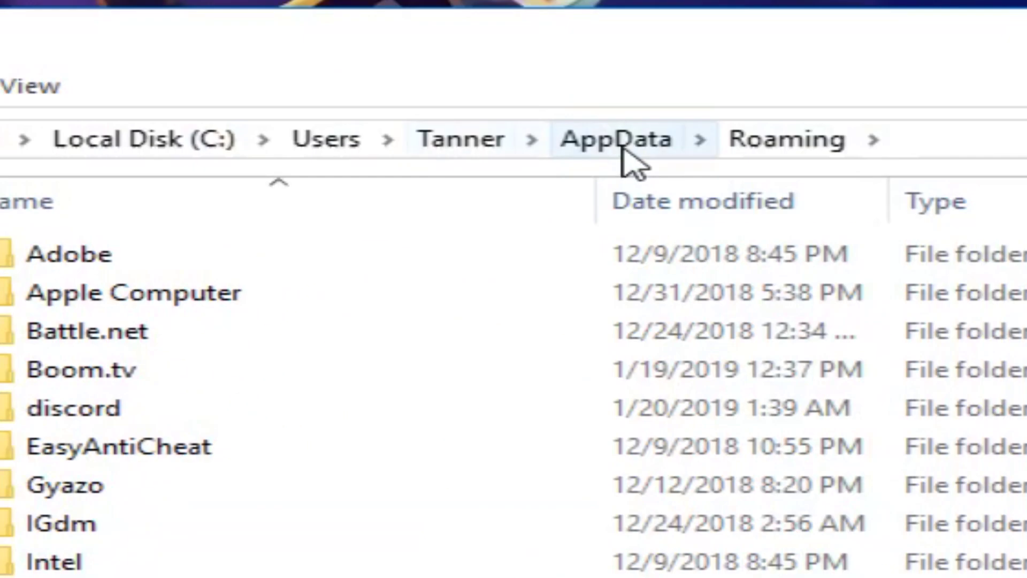
click(623, 151)
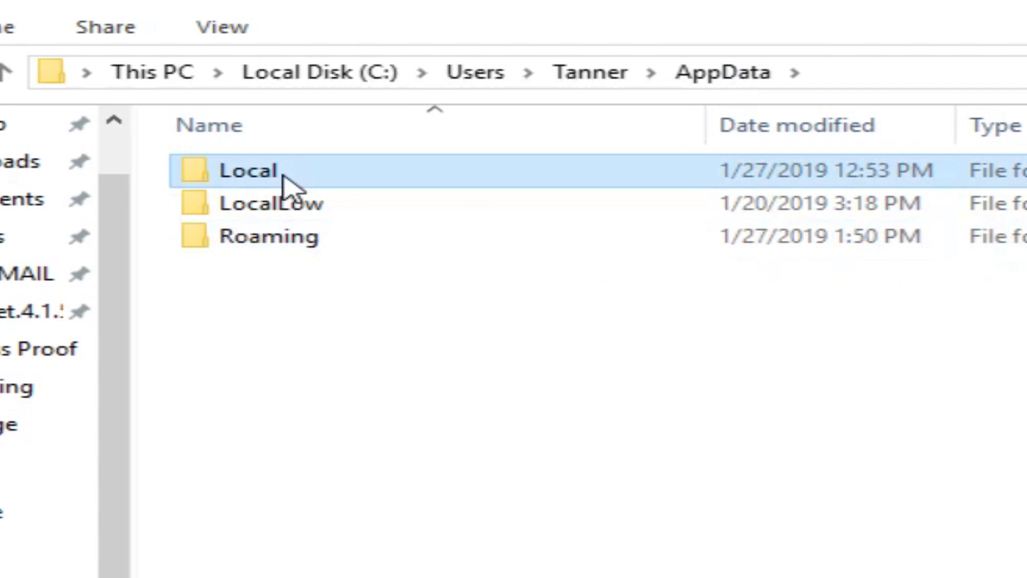
double_click(277, 185)
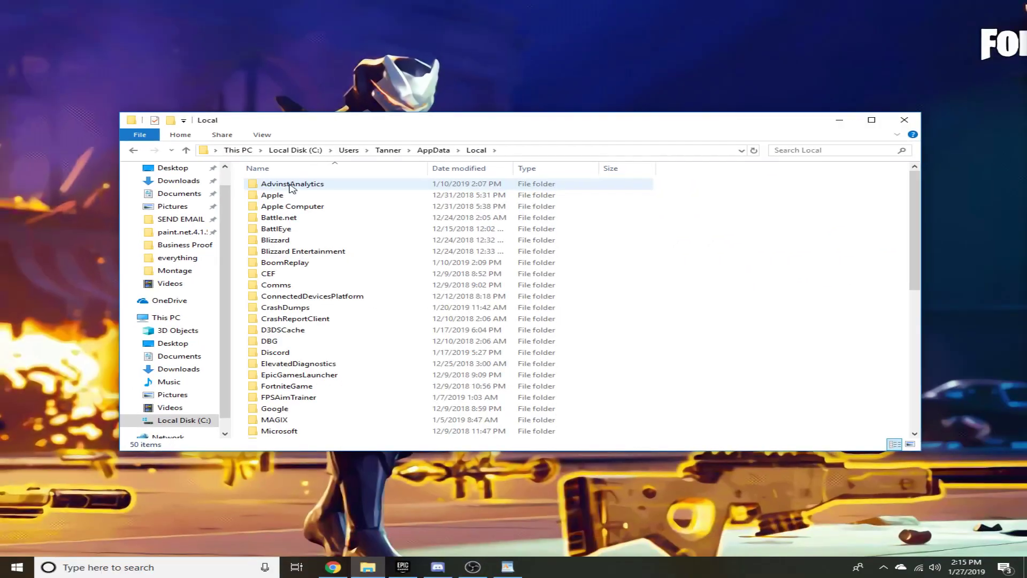
Step: Open GameUserSettings from FortniteGame\Saved\Config\WindowsClient in Notepad
scroll(335, 267, down, 2)
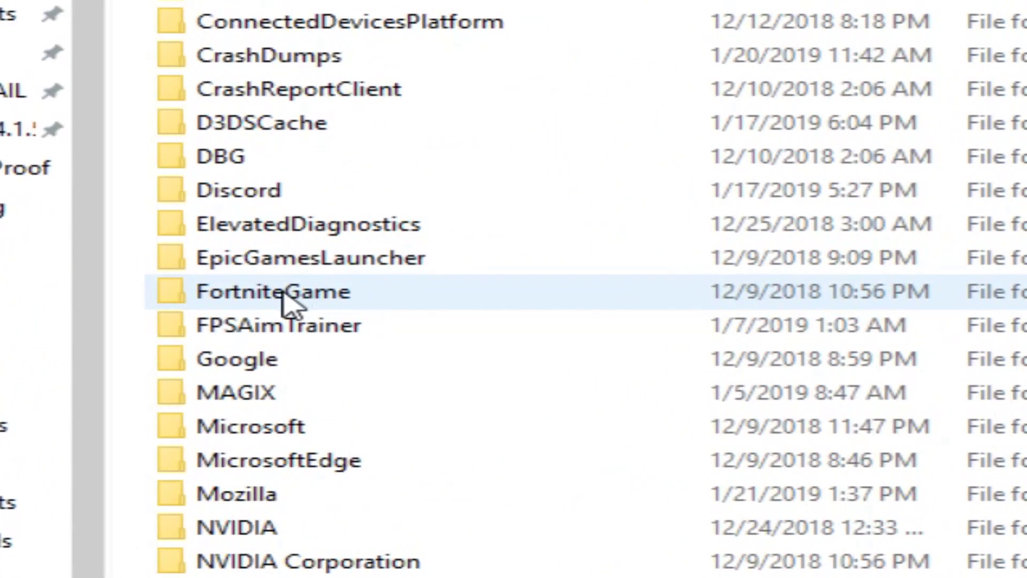
click(291, 319)
double_click(284, 296)
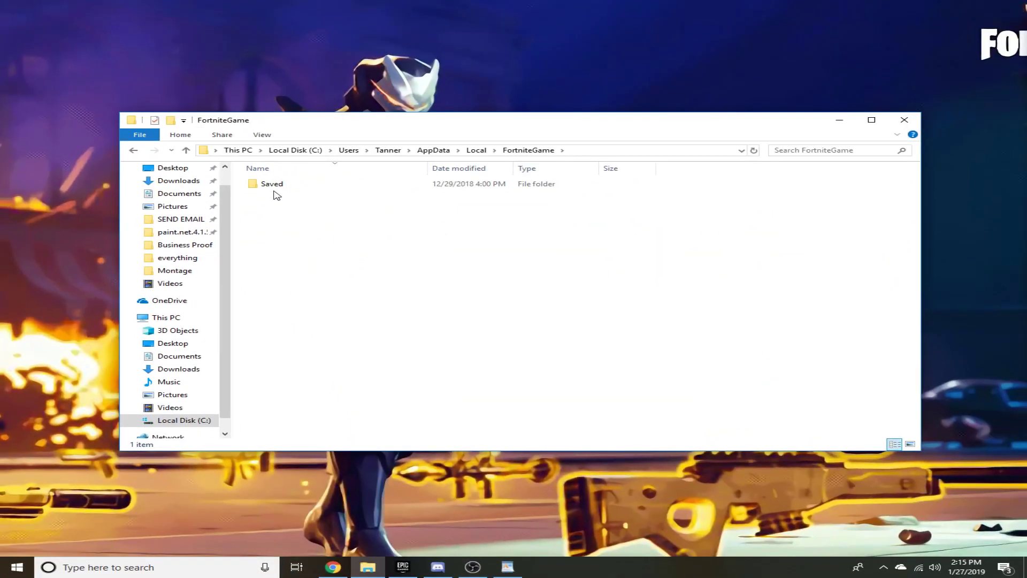
double_click(273, 185)
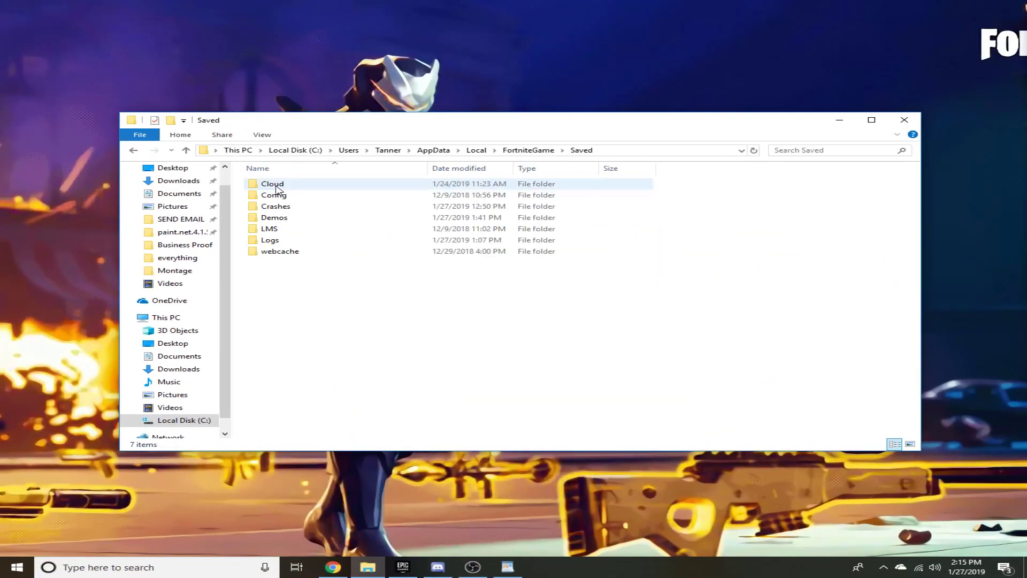
double_click(273, 195)
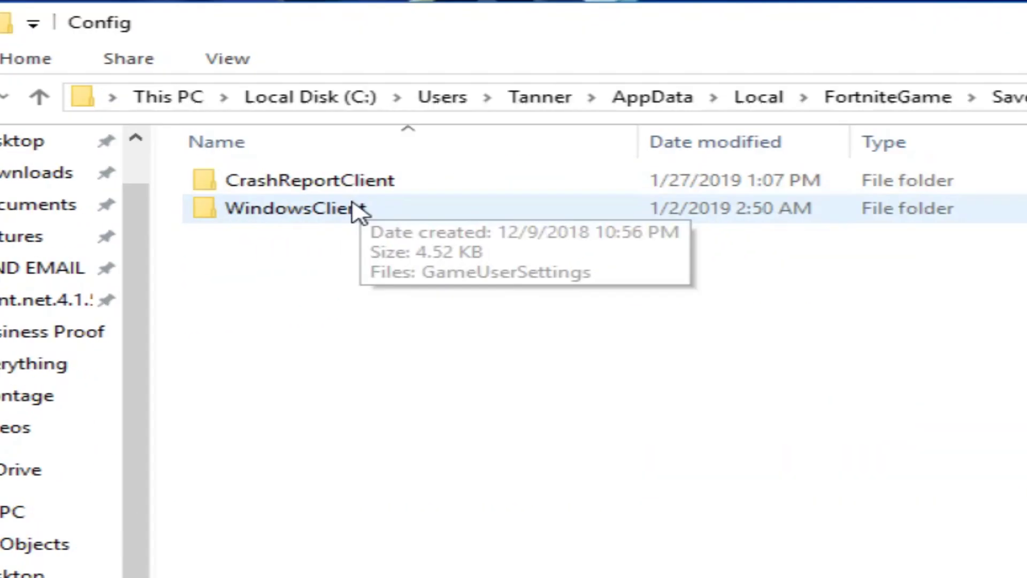
double_click(354, 206)
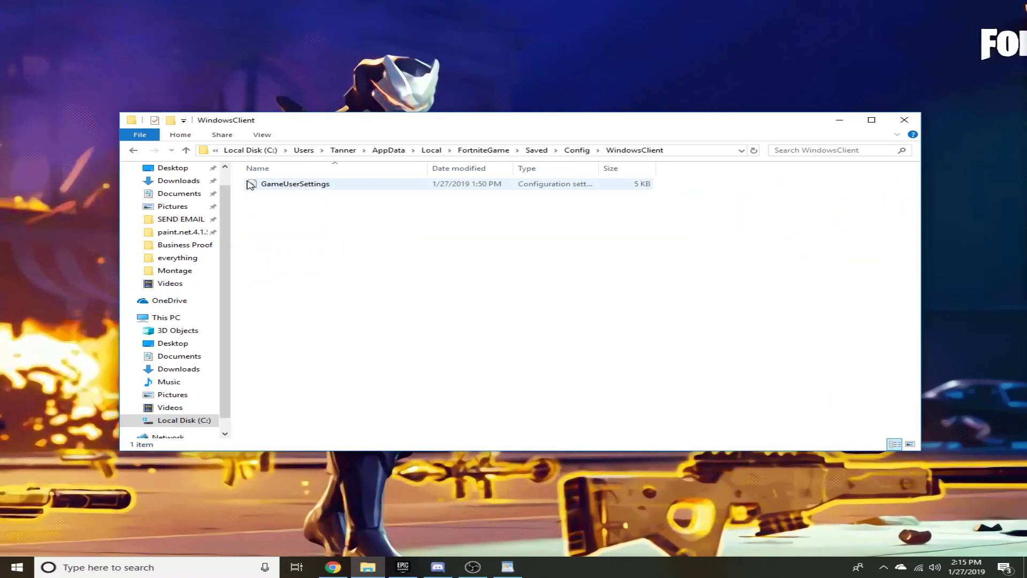
double_click(312, 184)
drag(516, 154, 297, 157)
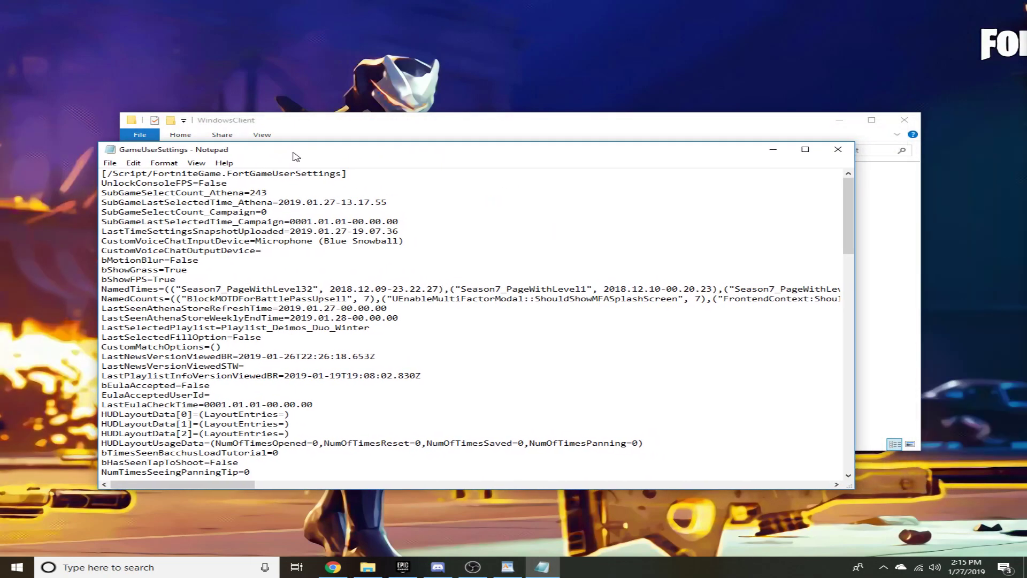
Step: Search the config for 'res' to locate the resolution size lines
key(ctrl+f)
text(res)
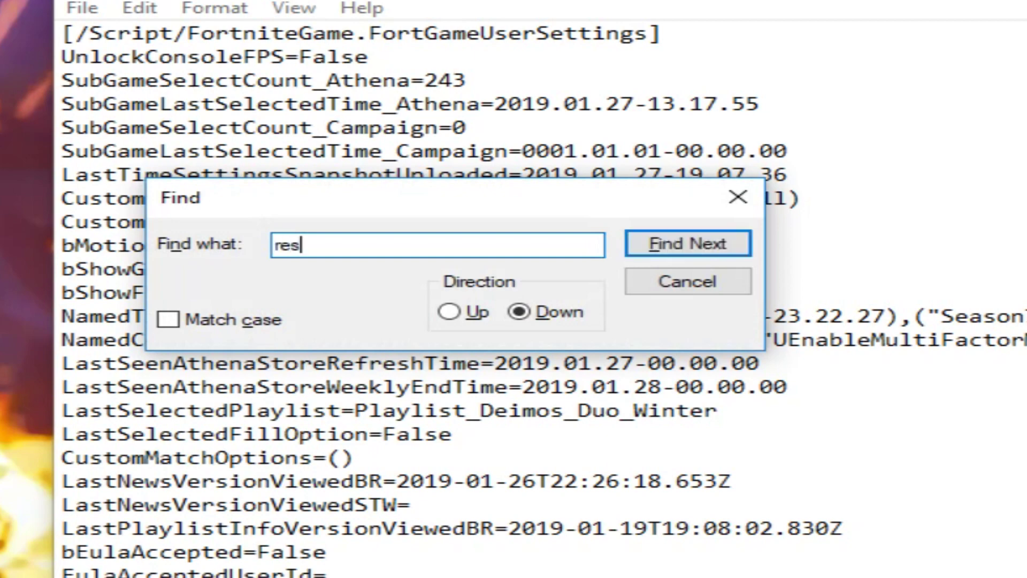
key(Return)
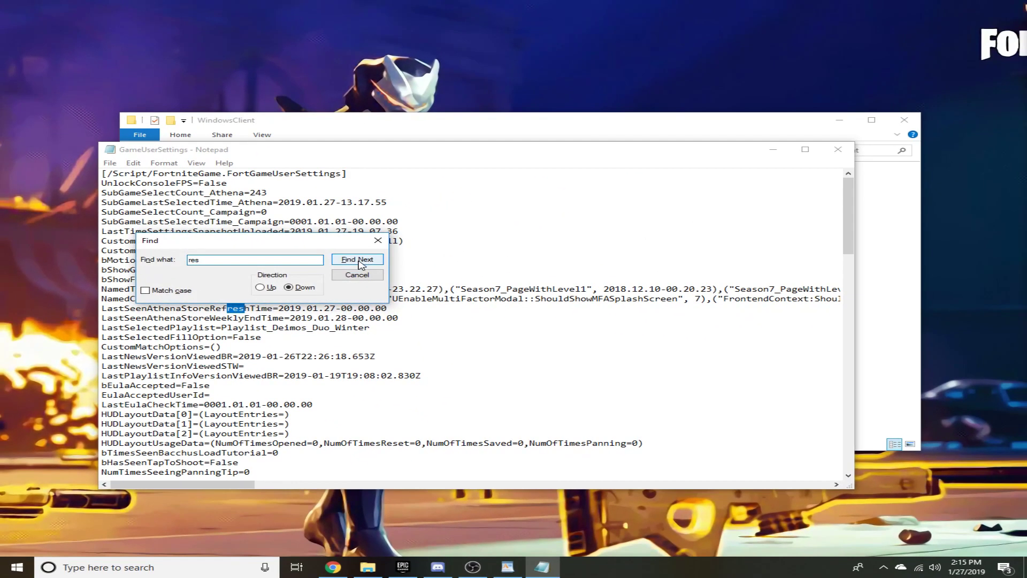
click(360, 264)
click(359, 264)
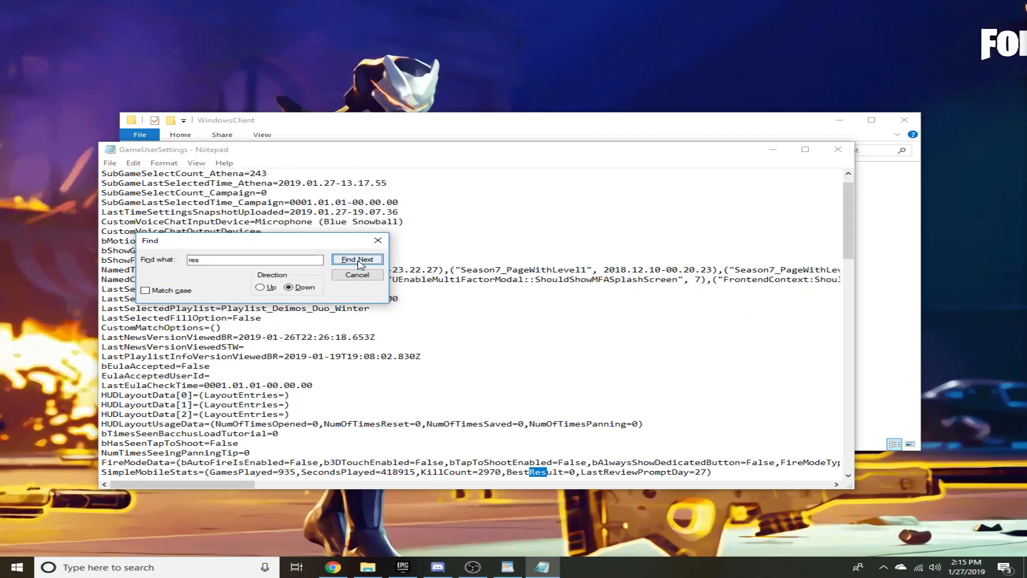
click(360, 263)
click(360, 264)
click(360, 263)
click(360, 263)
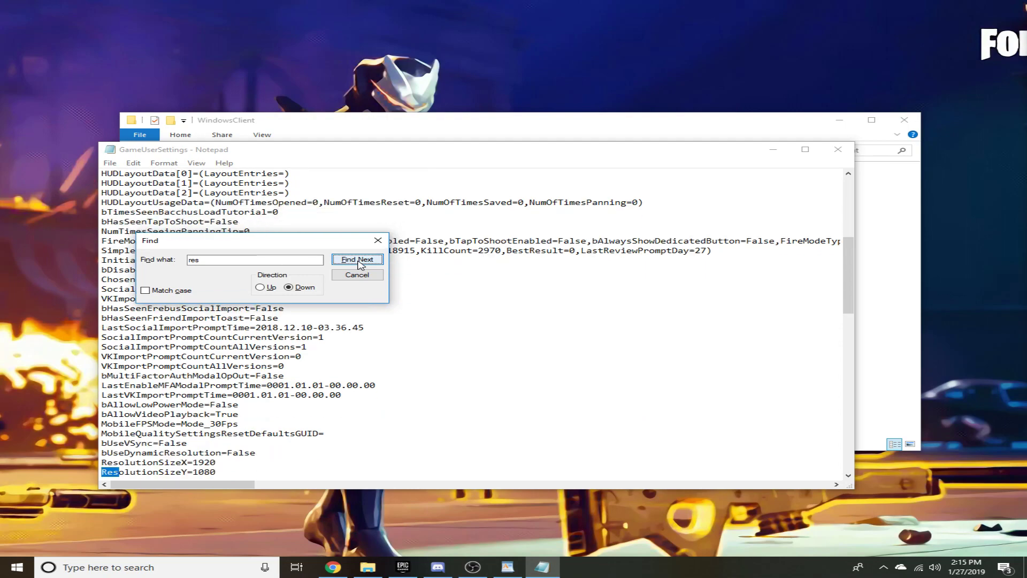
click(378, 240)
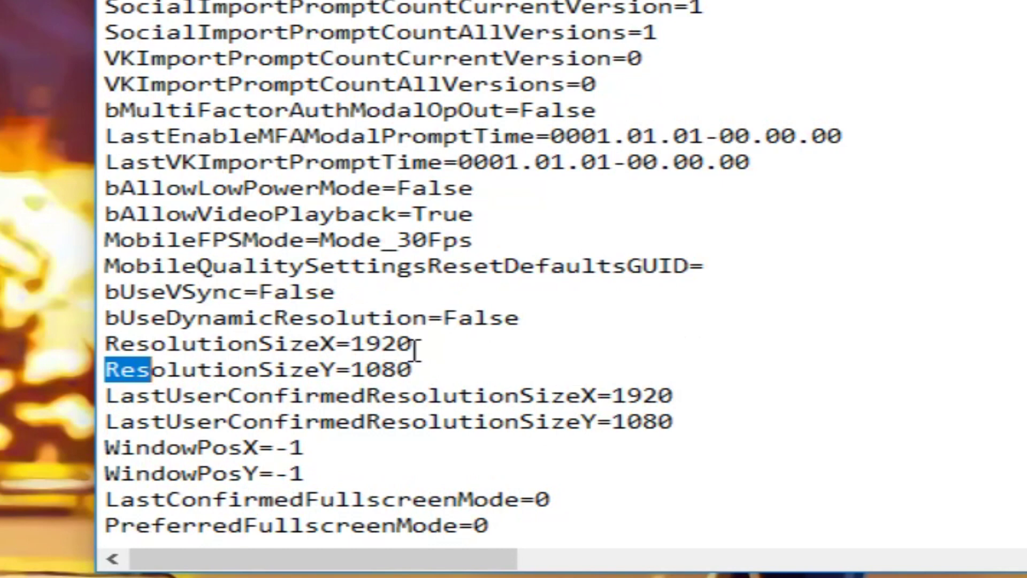
Step: Change ResolutionSizeX and LastUserConfirmedResolutionSizeX from 1920 to 1440 and save the file
drag(414, 344, 373, 345)
text(440)
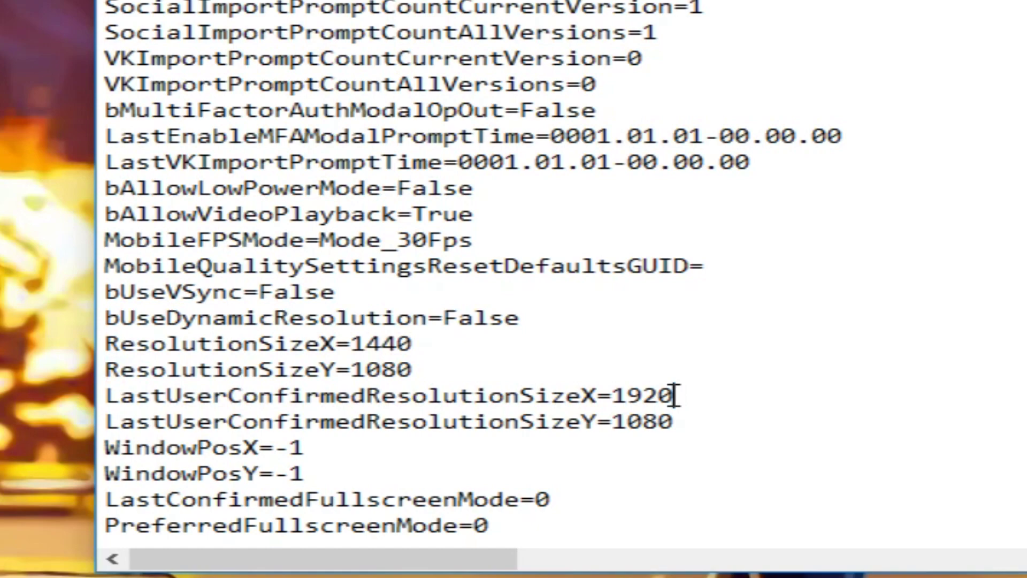
drag(675, 396, 629, 395)
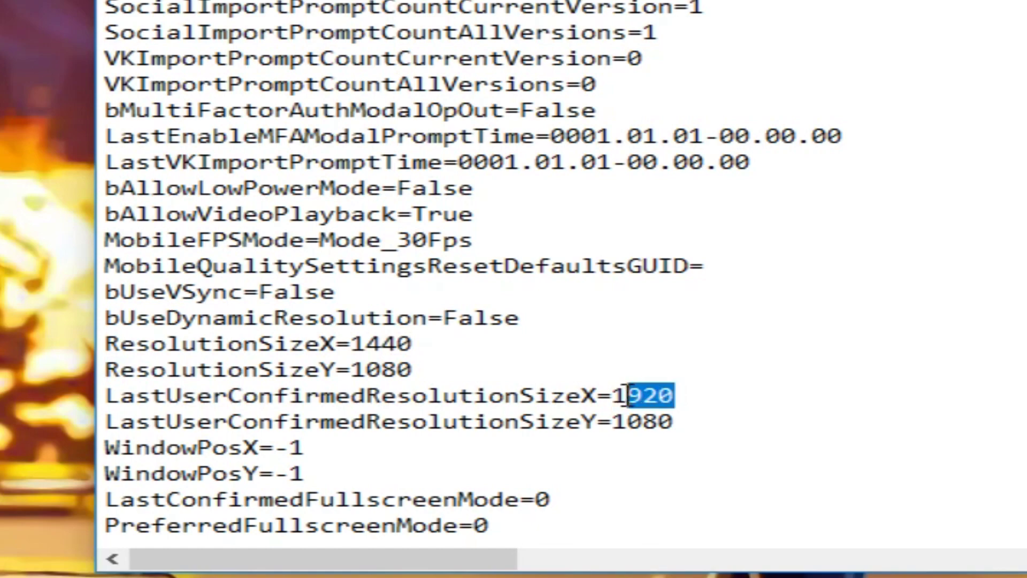
text(440)
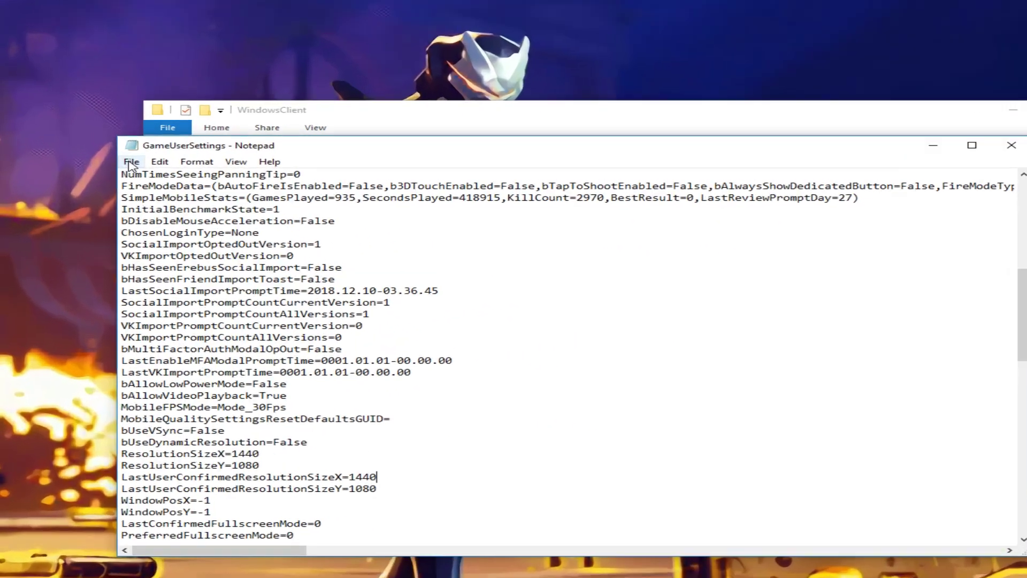
click(131, 162)
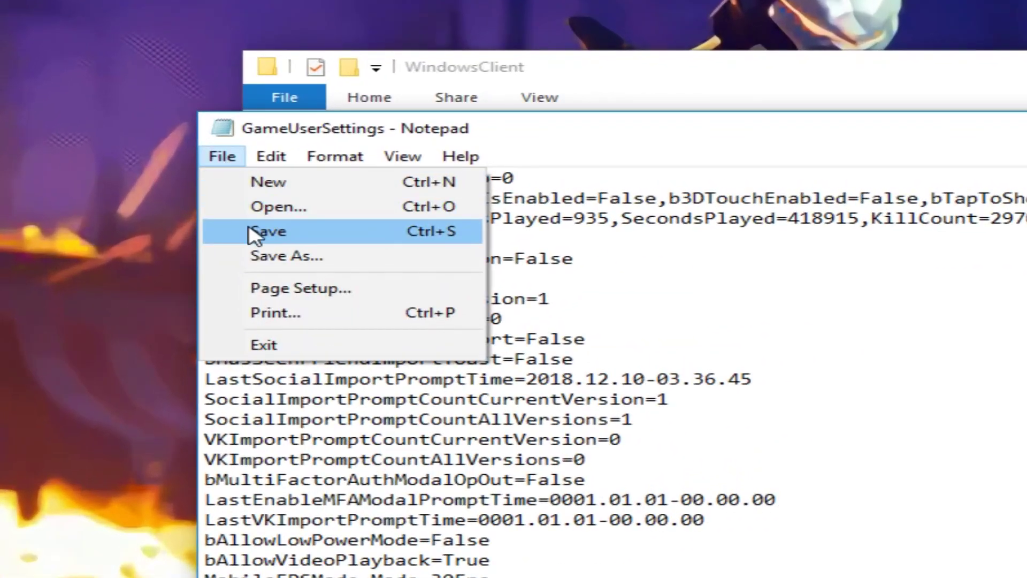
click(251, 236)
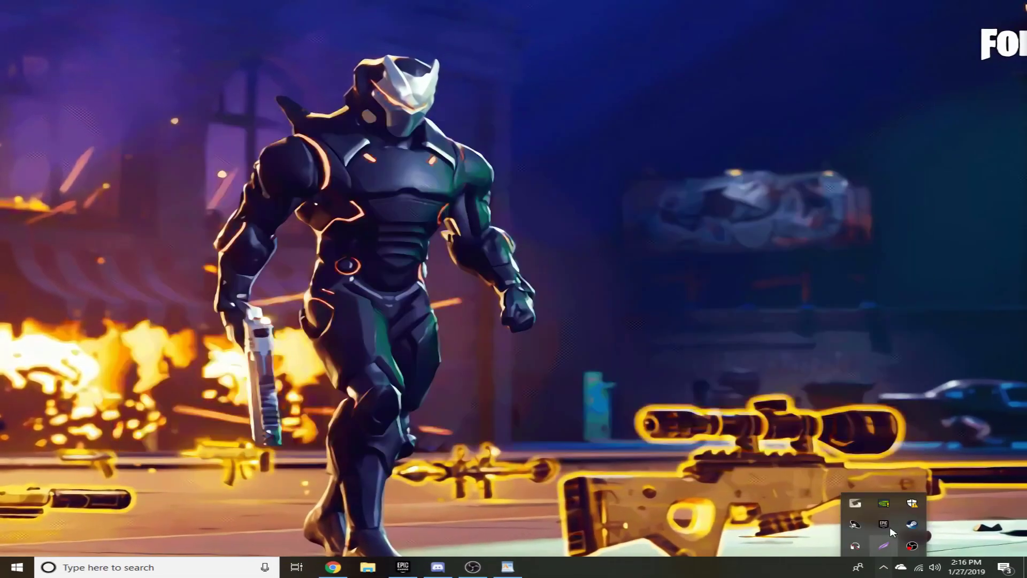
right_click(891, 526)
Step: Apply Full-screen scaling on the GPU with game scaling override, then close NVIDIA Control Panel
click(895, 512)
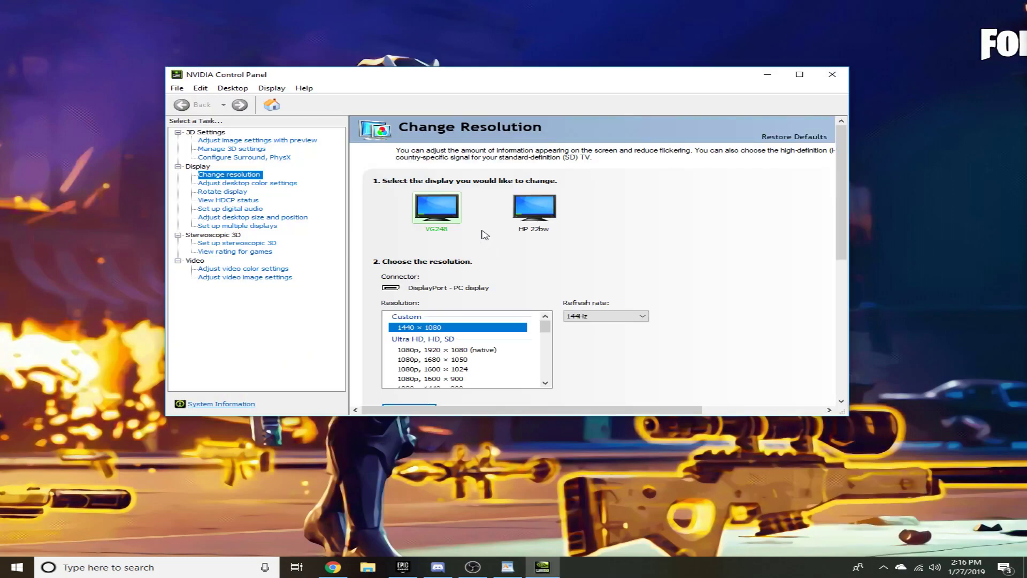
scroll(499, 262, down, 2)
scroll(531, 287, down, 3)
scroll(658, 344, down, 5)
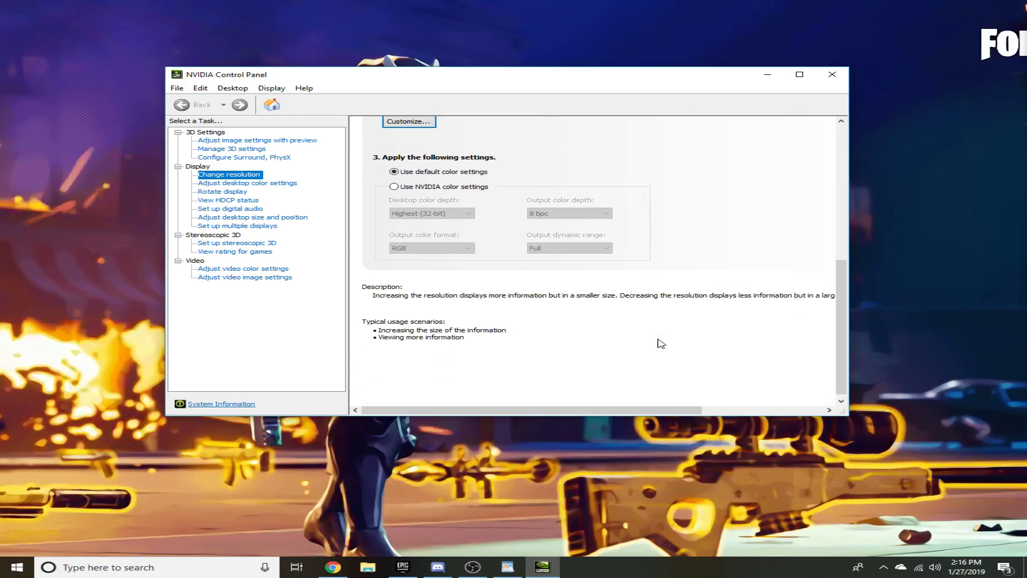
click(230, 217)
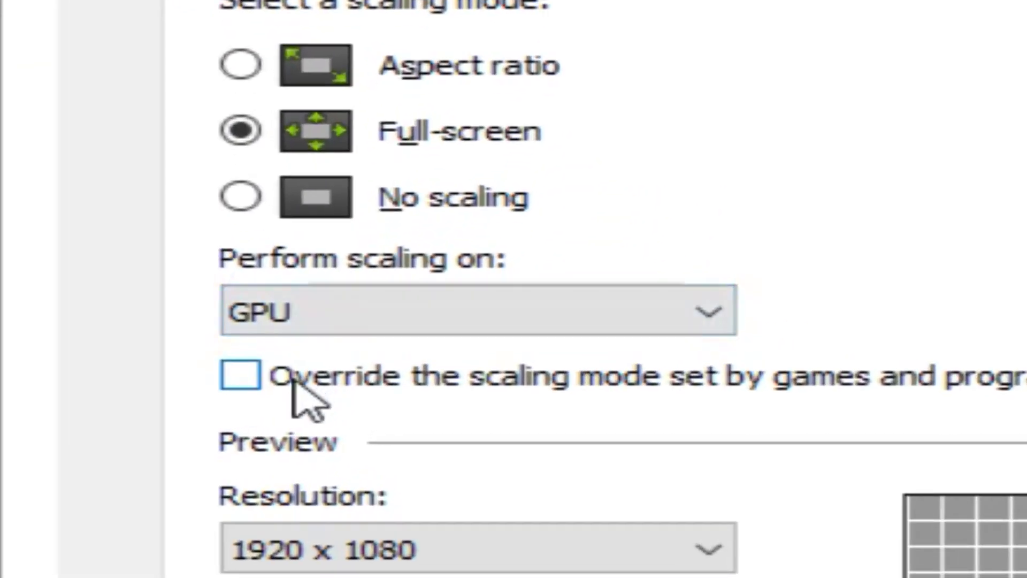
click(258, 373)
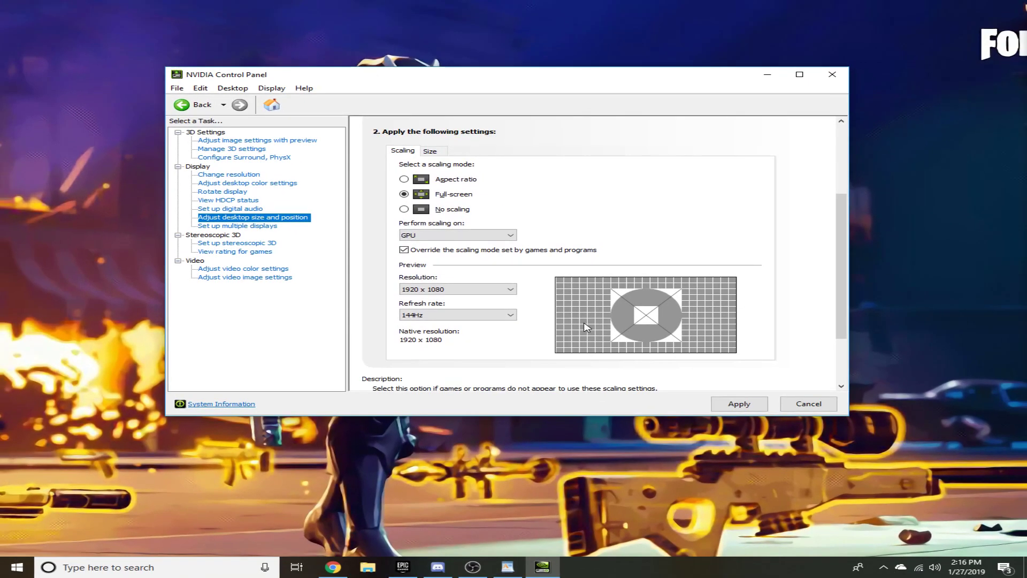
scroll(1016, 530, down, 2)
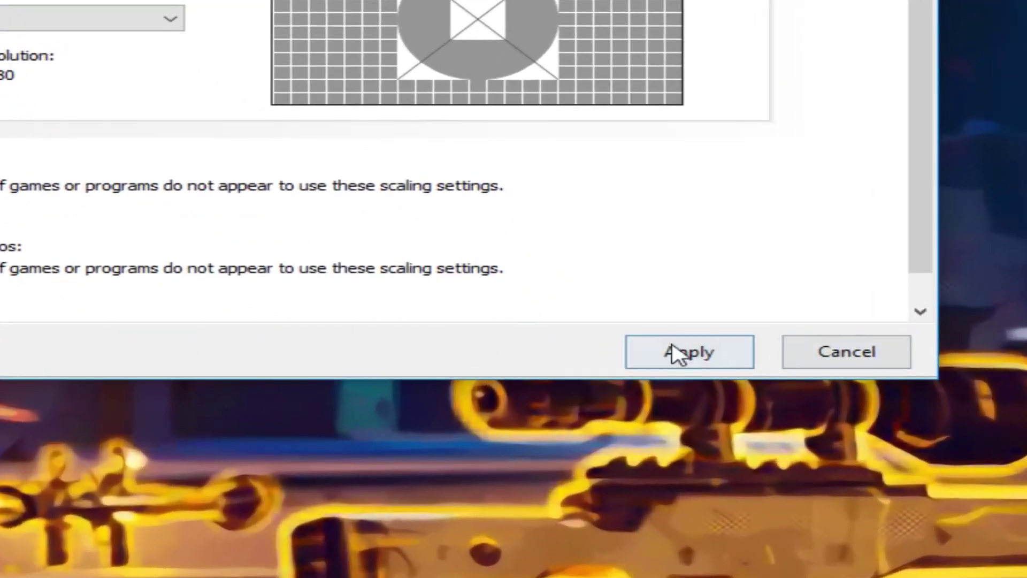
click(720, 385)
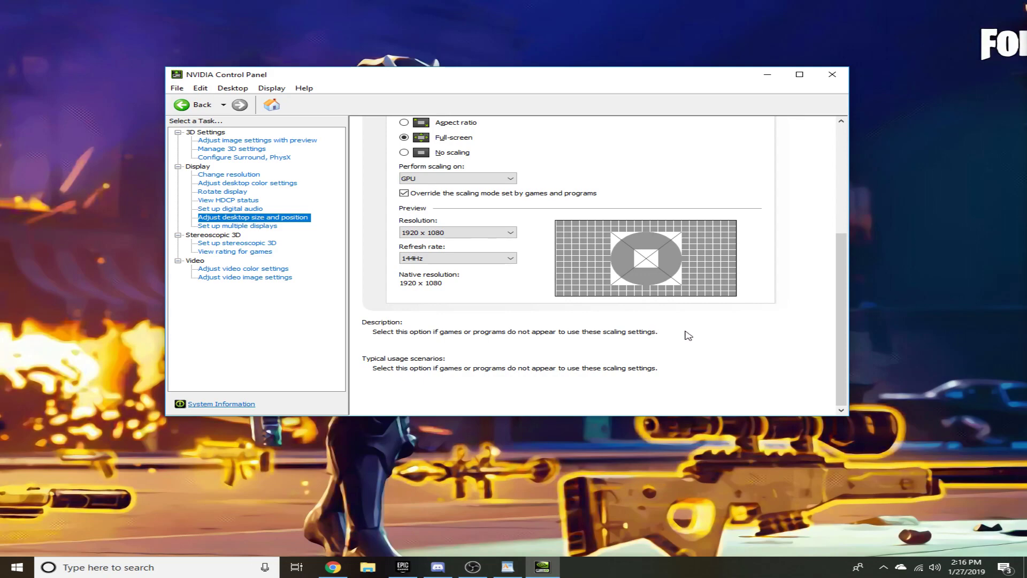
click(832, 75)
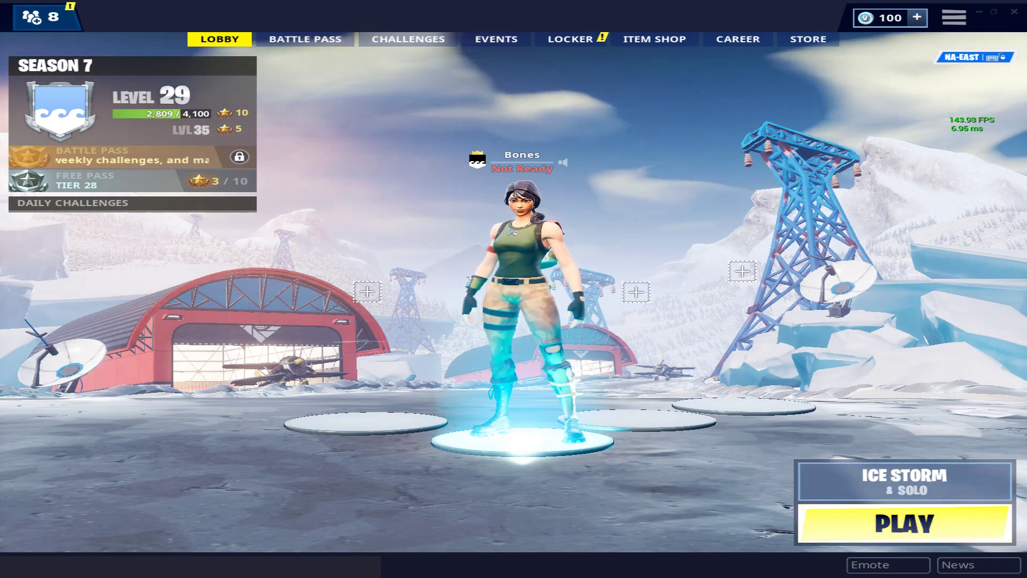
Step: Start matchmaking for a solo Ice Storm match from the Fortnite lobby
click(878, 529)
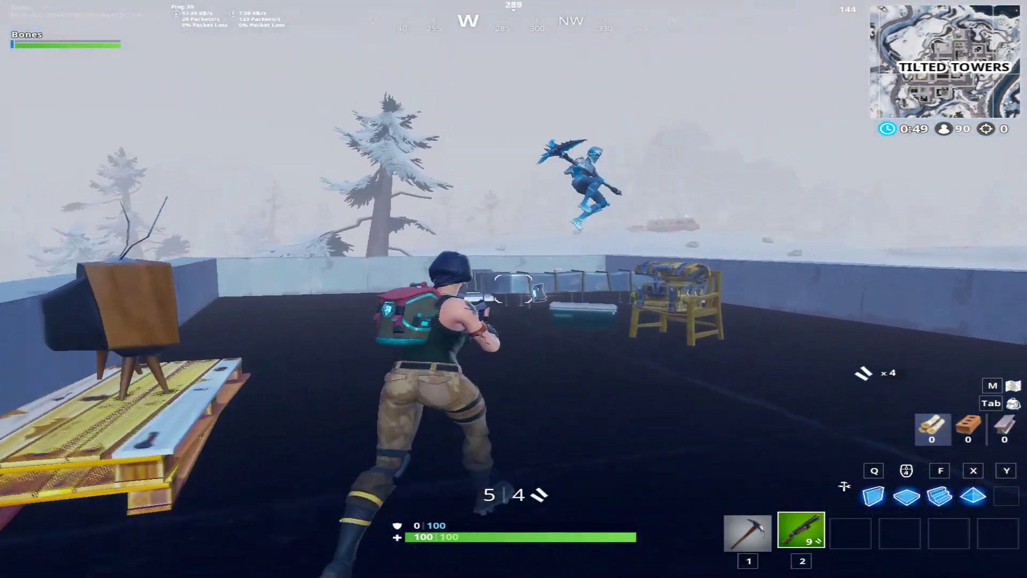
Step: Shoot enemies with the shotgun while moving across the rooftop and down the stairs
click(513, 289)
key(w)
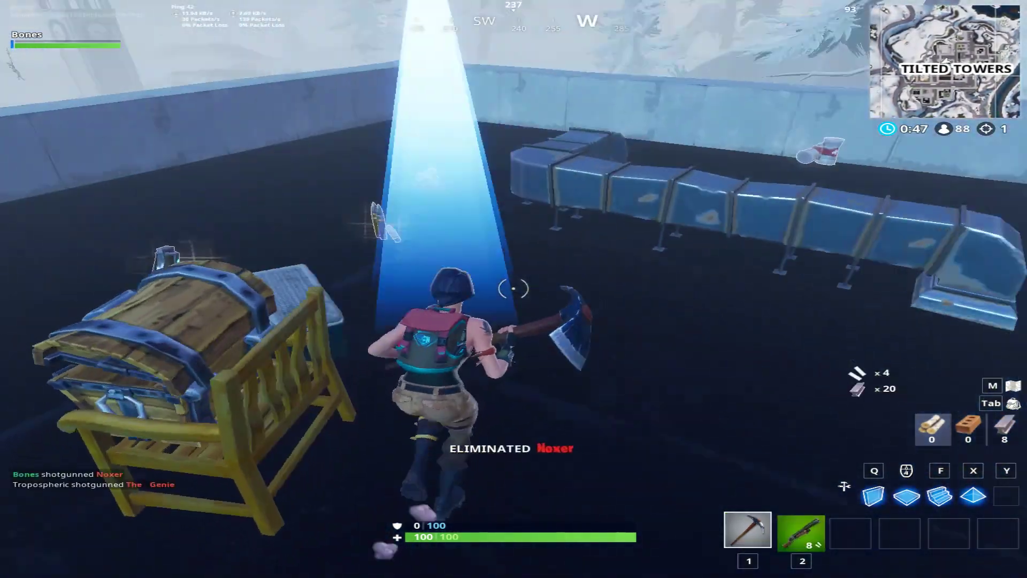
key(w)
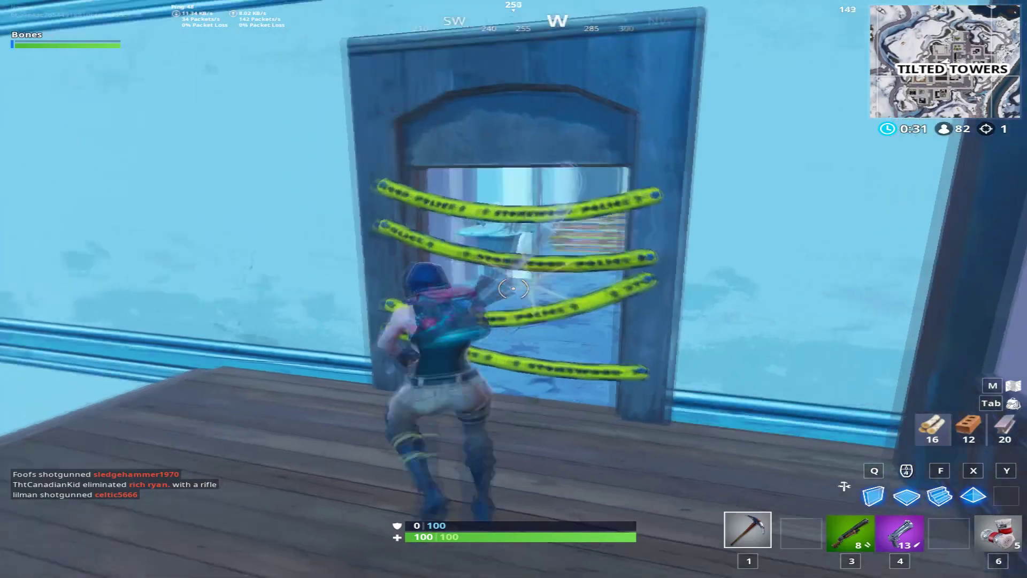
key(w)
key(3)
click(514, 289)
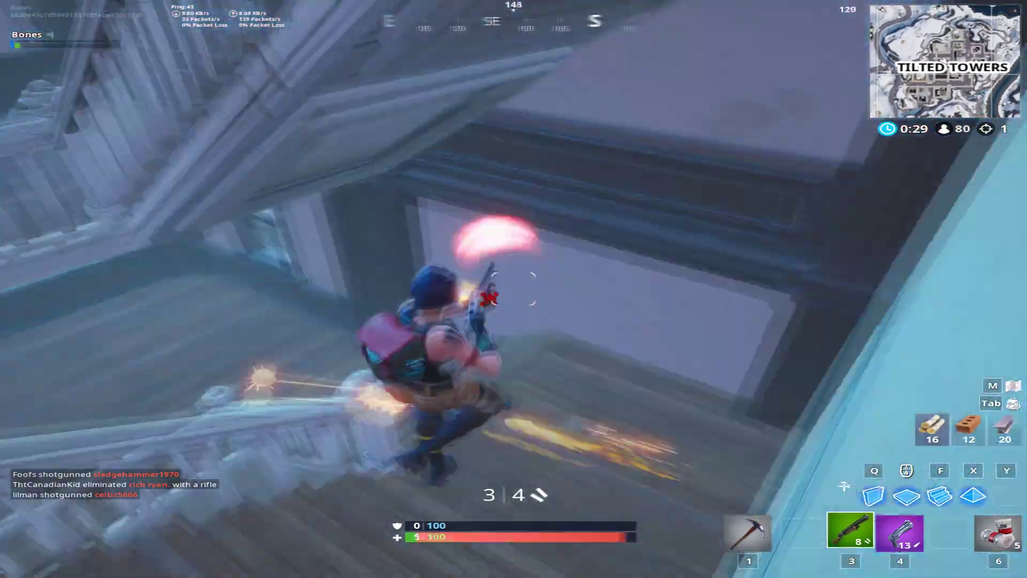
key(w)
key(1)
key(w)
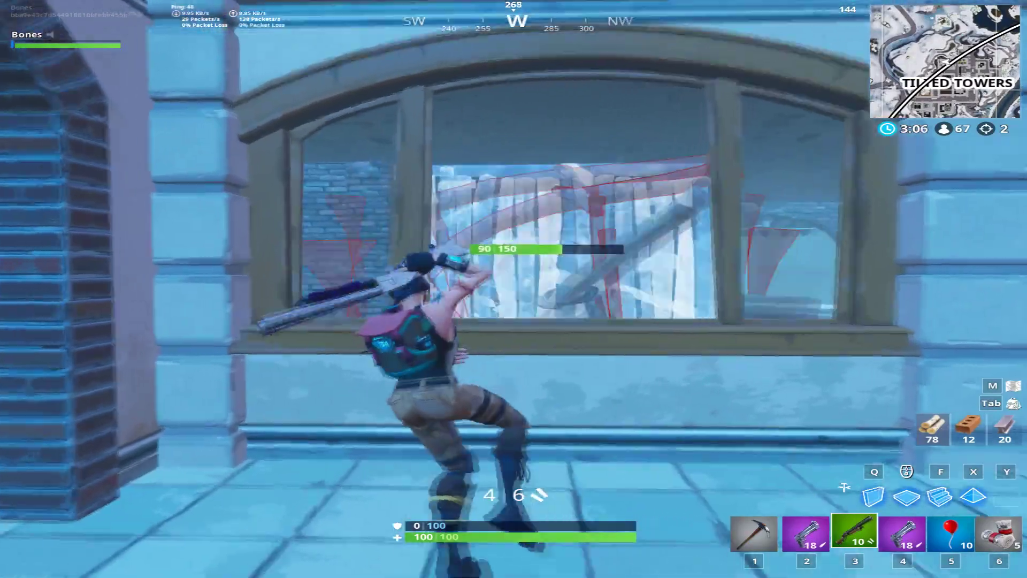
key(w)
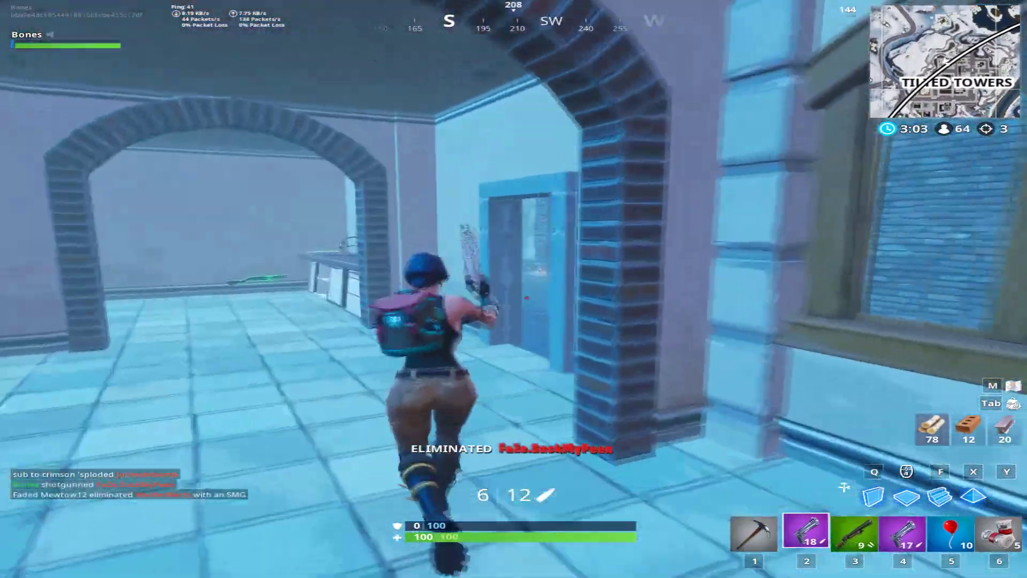
key(w)
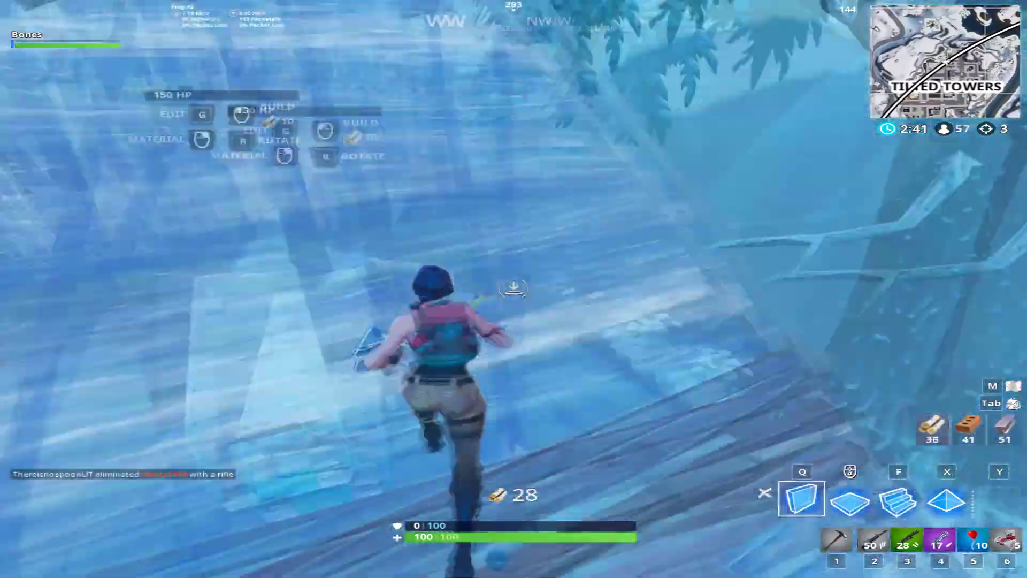
Step: Build walls, ramps and metal pieces to climb, then eliminate the enemy with the shotgun
key(q)
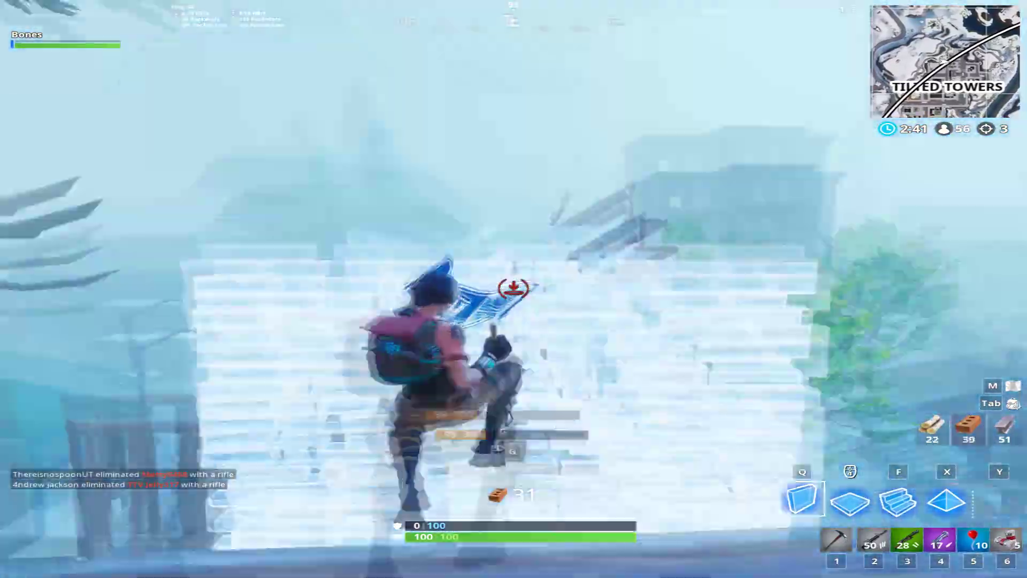
key(3)
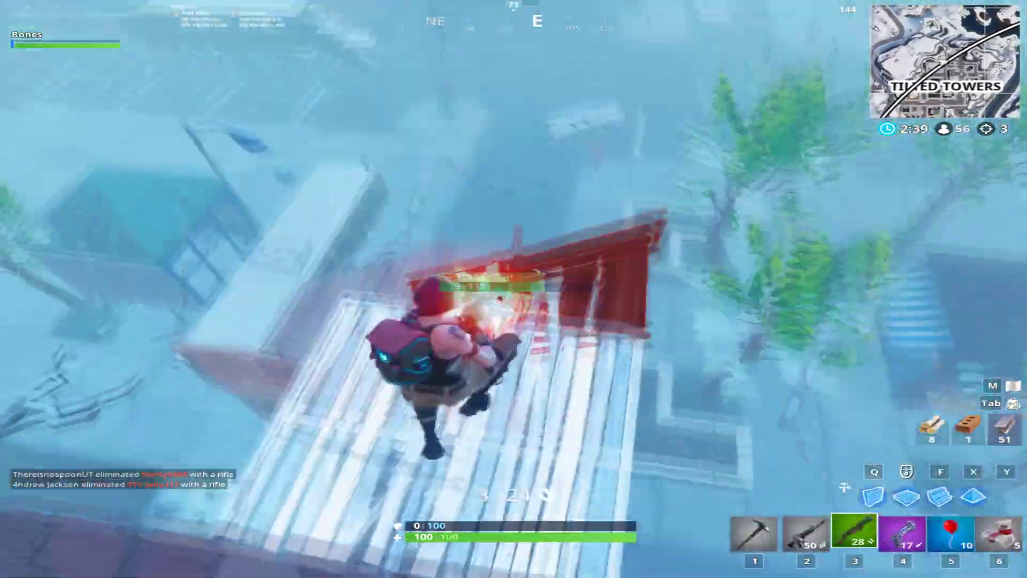
key(g)
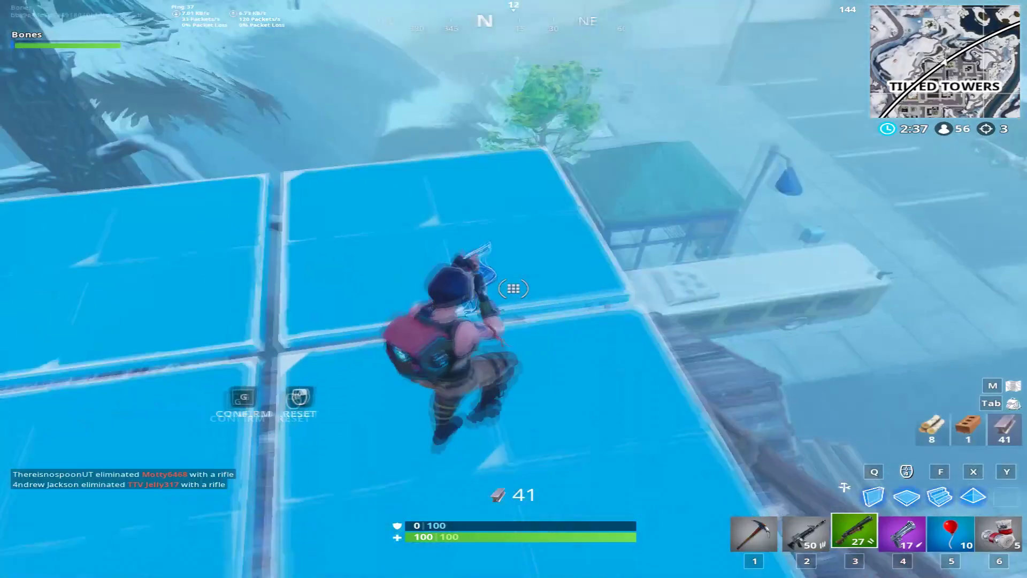
click(514, 289)
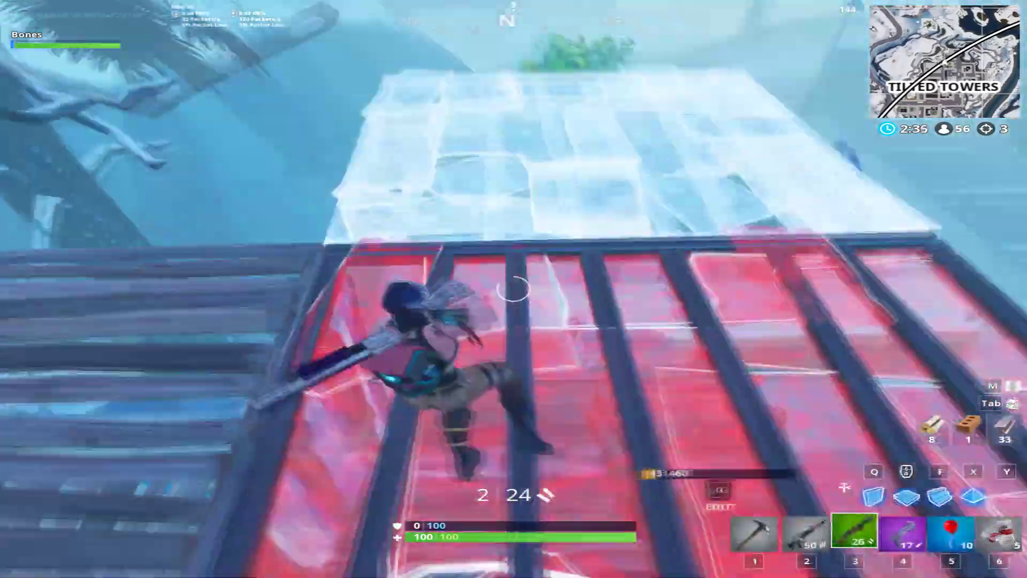
key(f)
click(513, 289)
key(3)
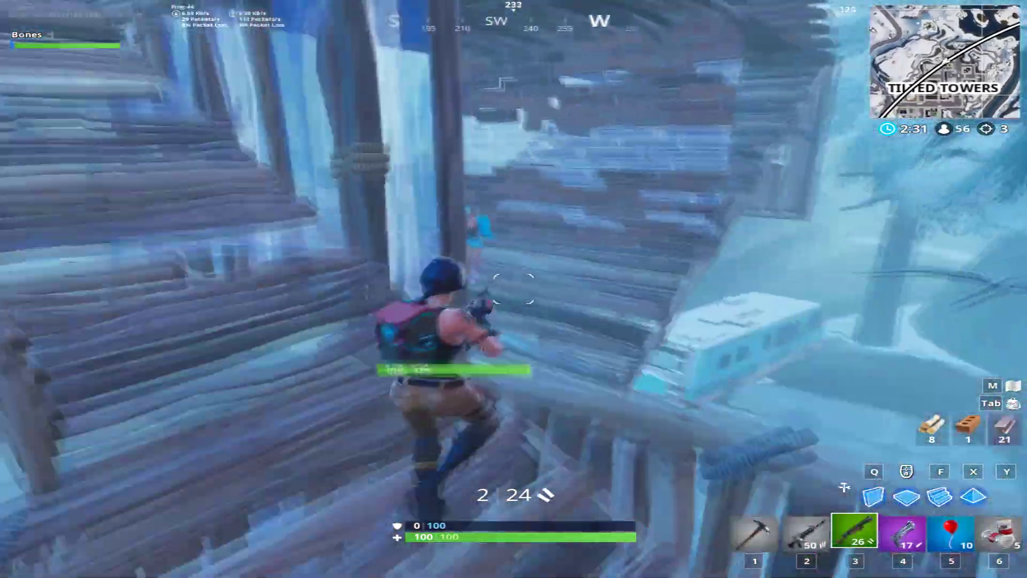
click(514, 289)
key(f)
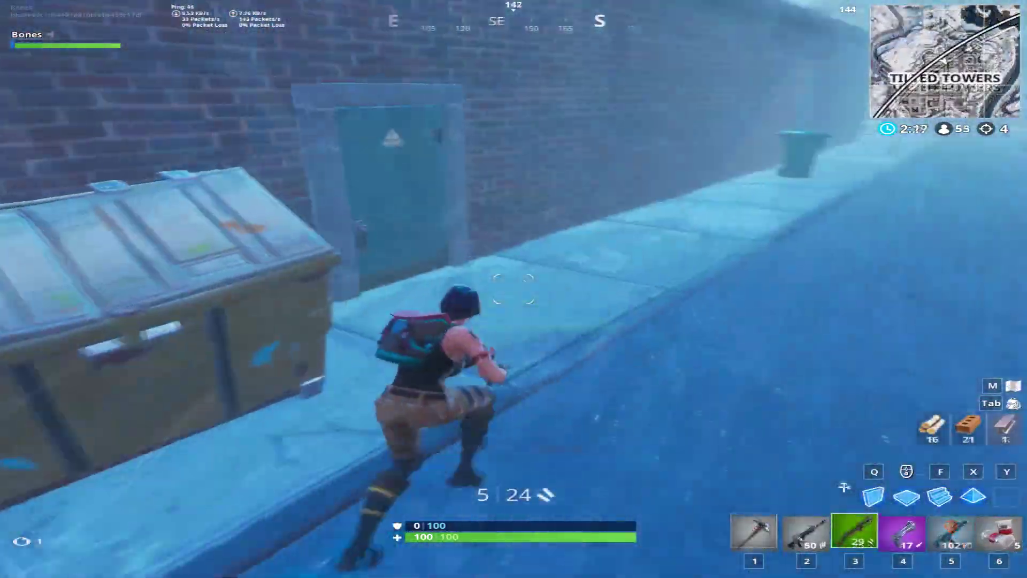
key(e)
click(514, 289)
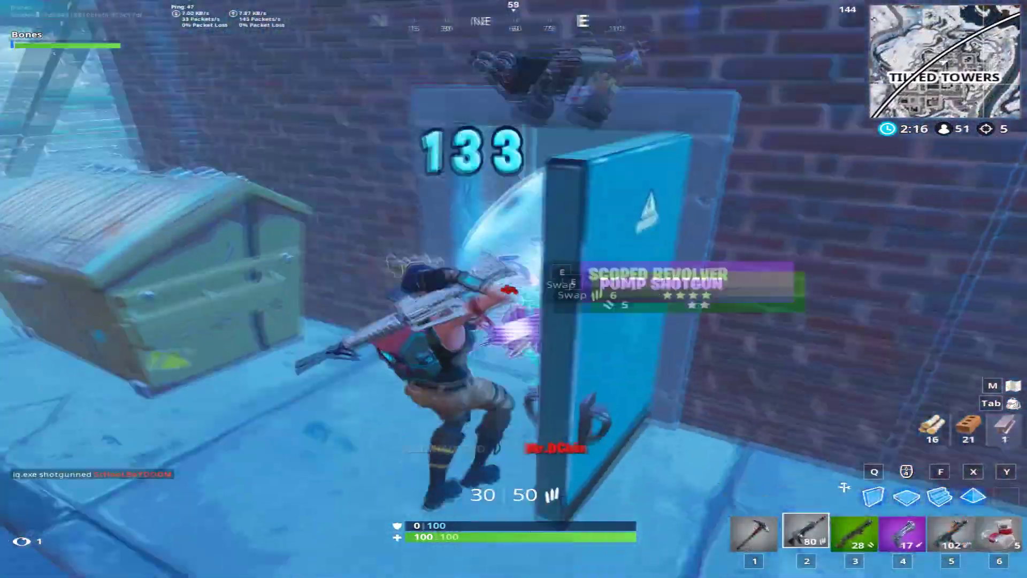
key(1)
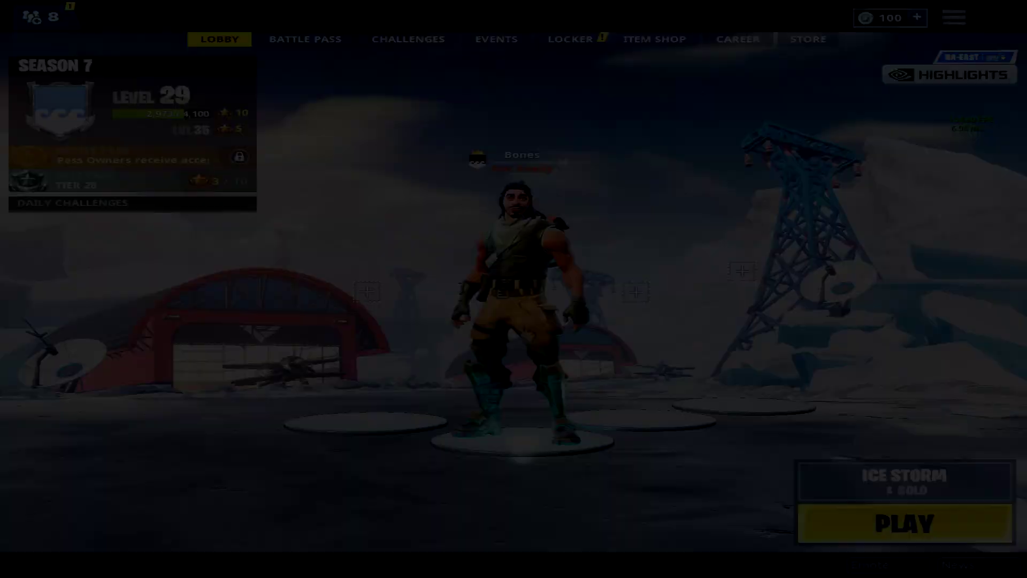